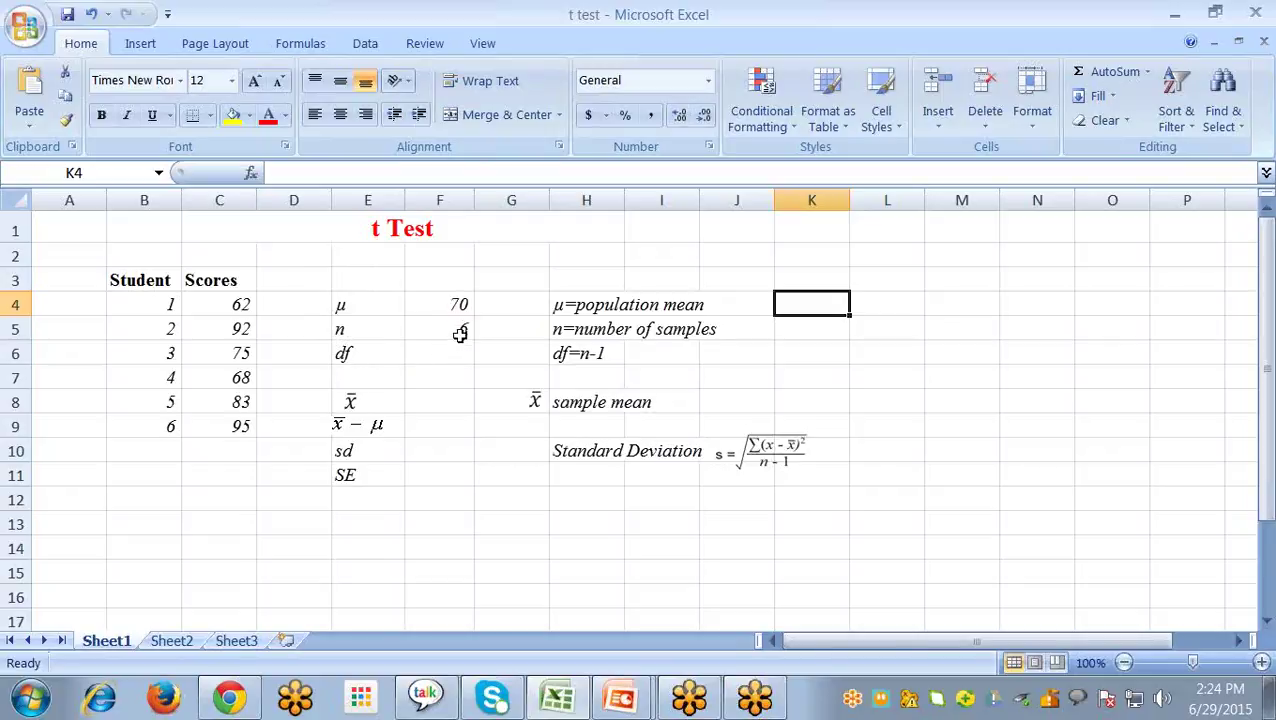
Calculate the degrees of freedom in F6 as the number of samples minus one, using =F5-1
left_click(347, 353)
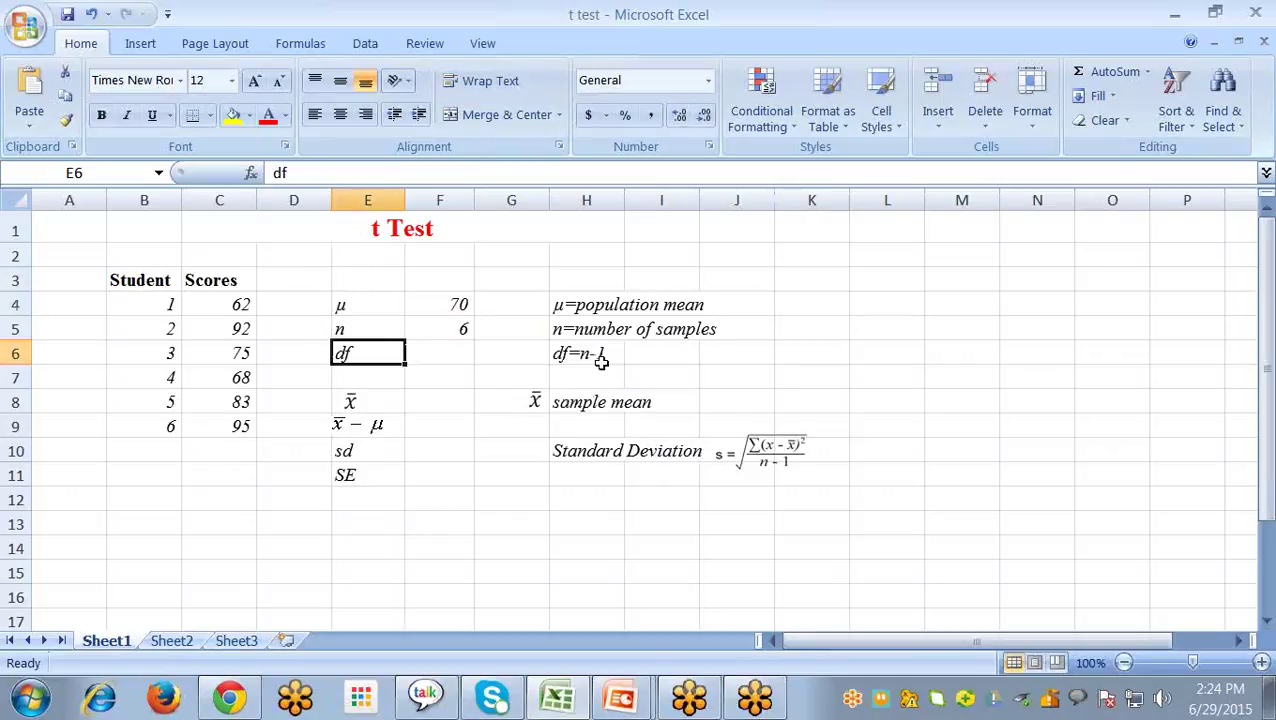
left_click(422, 354)
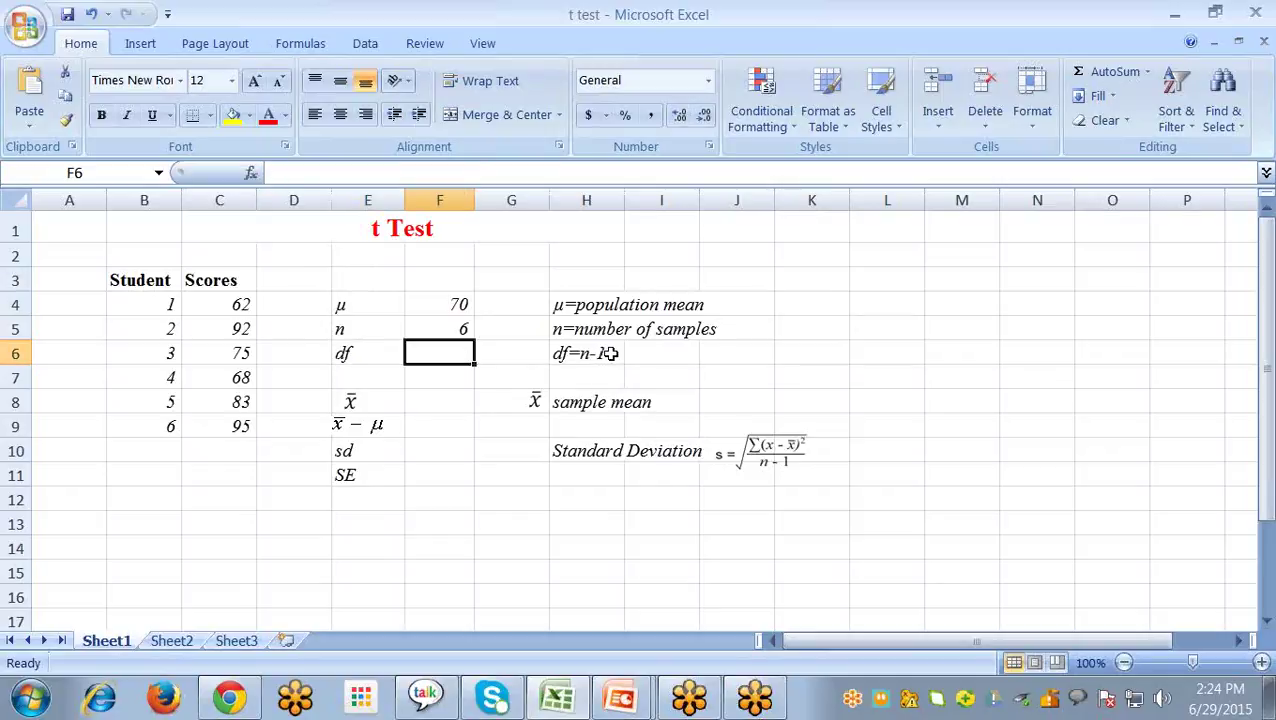
type("=")
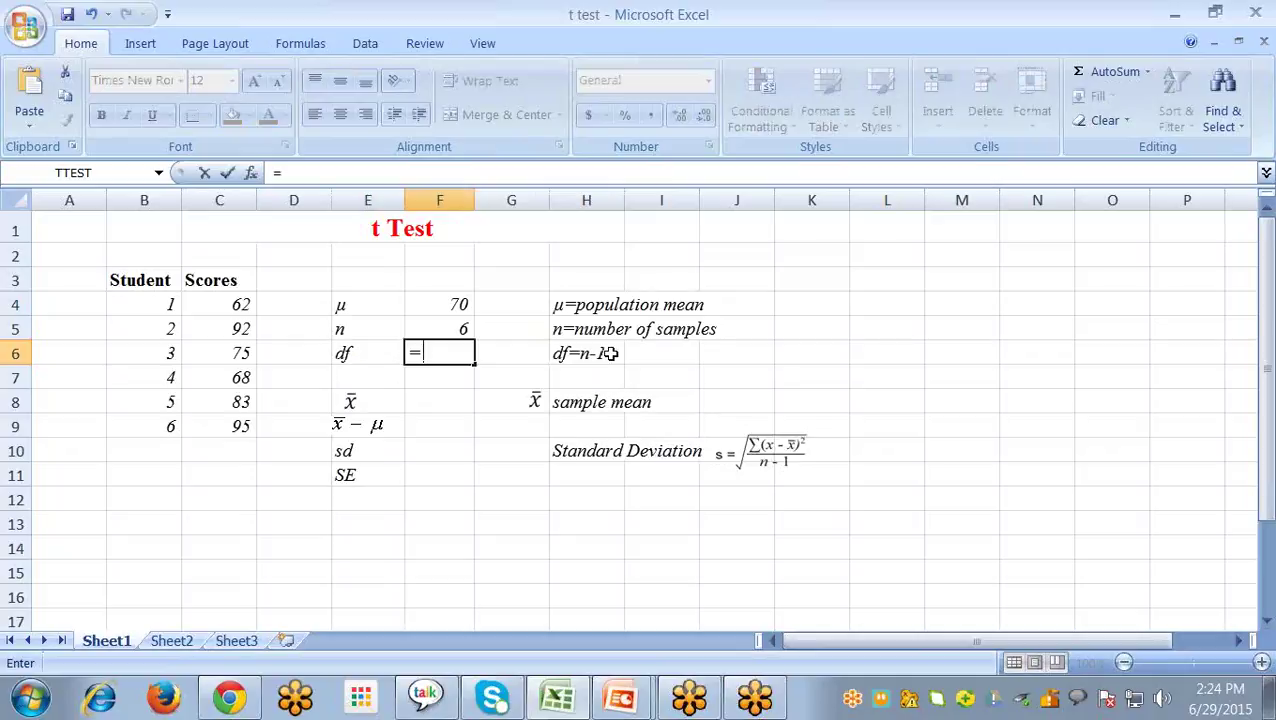
left_click(458, 328)
type("-1")
key("Return")
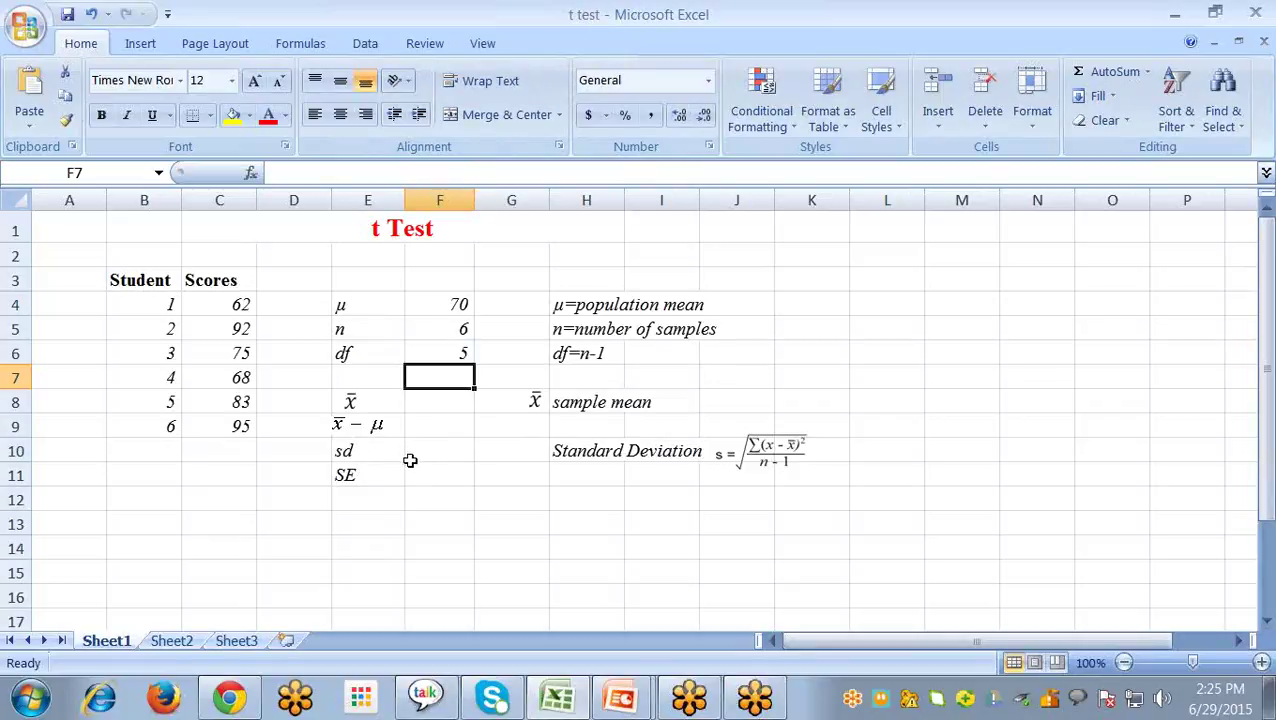
Calculate the sample mean of the six scores in F8 with =AVERAGE(C4:C9)
left_click(418, 403)
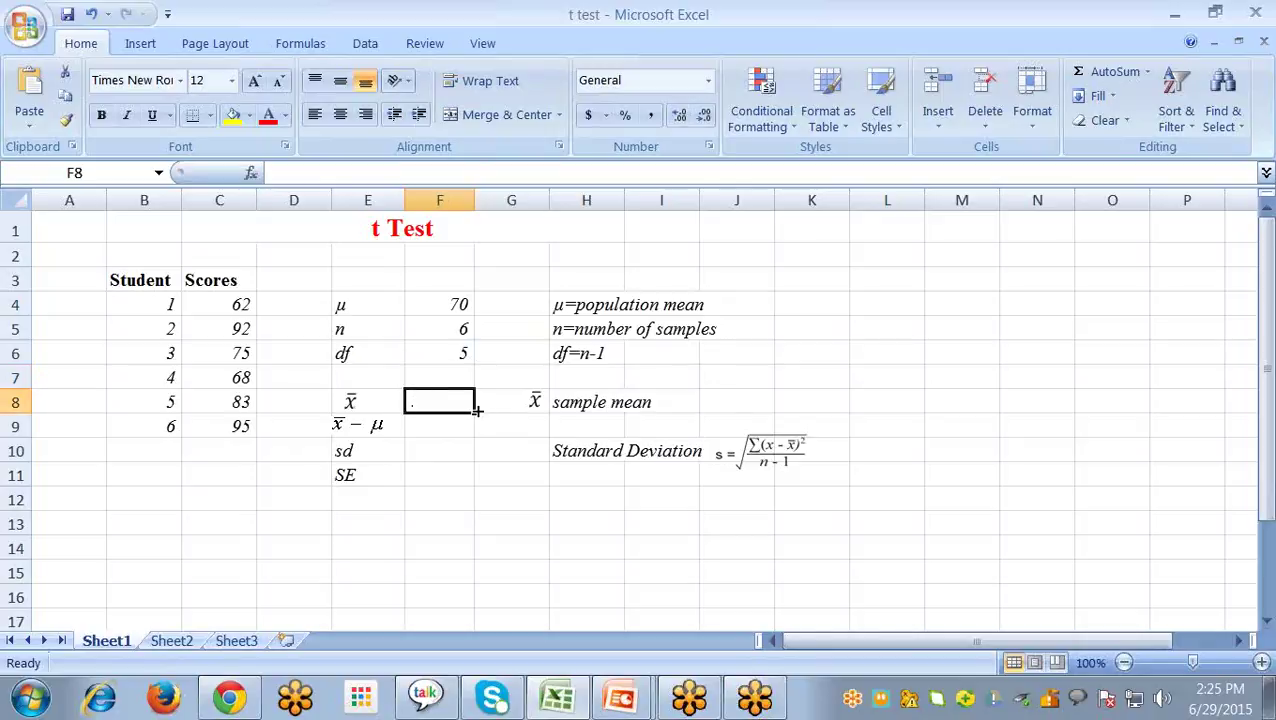
type("=av")
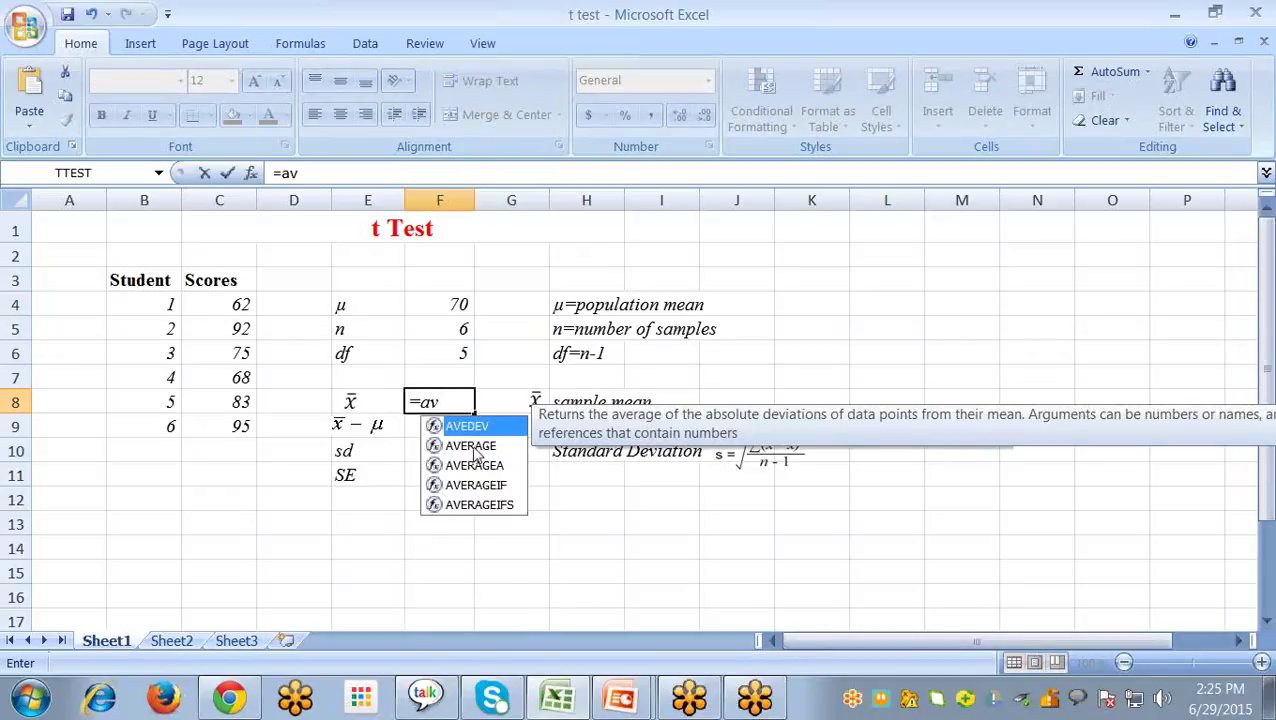
double_click(472, 446)
left_click(231, 309)
left_click(218, 434, "shift")
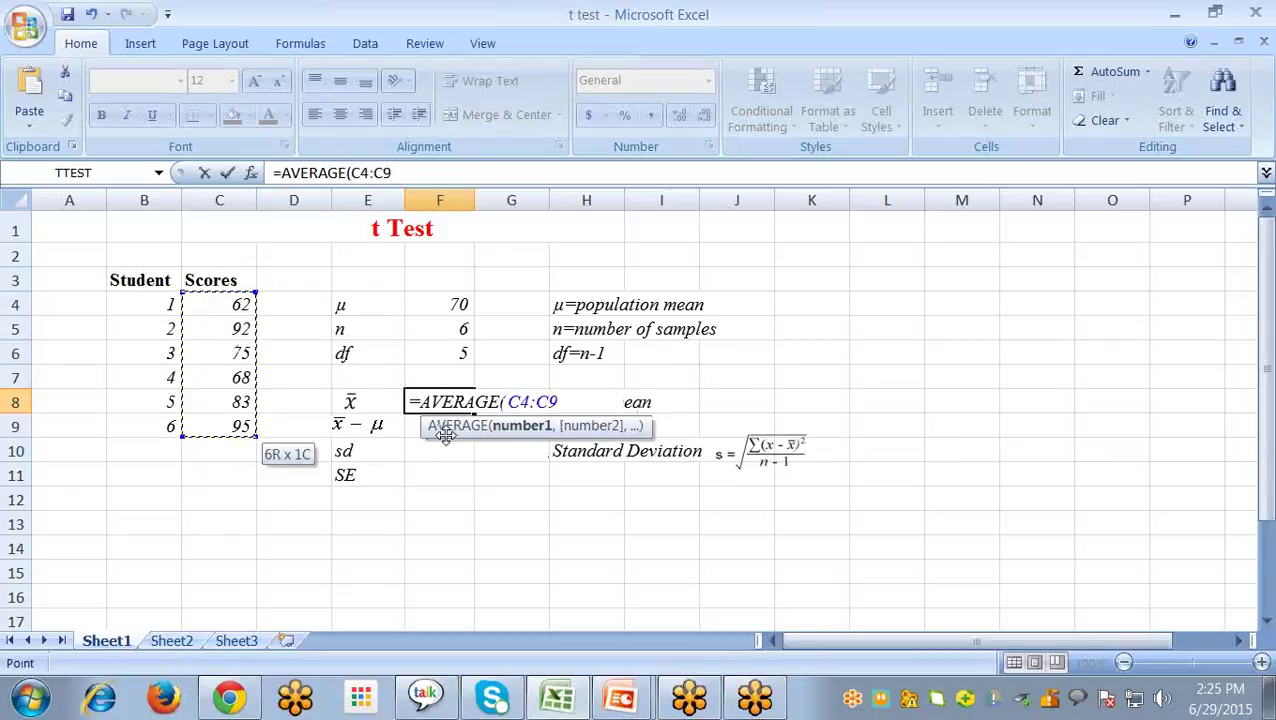
type(")")
key("Return")
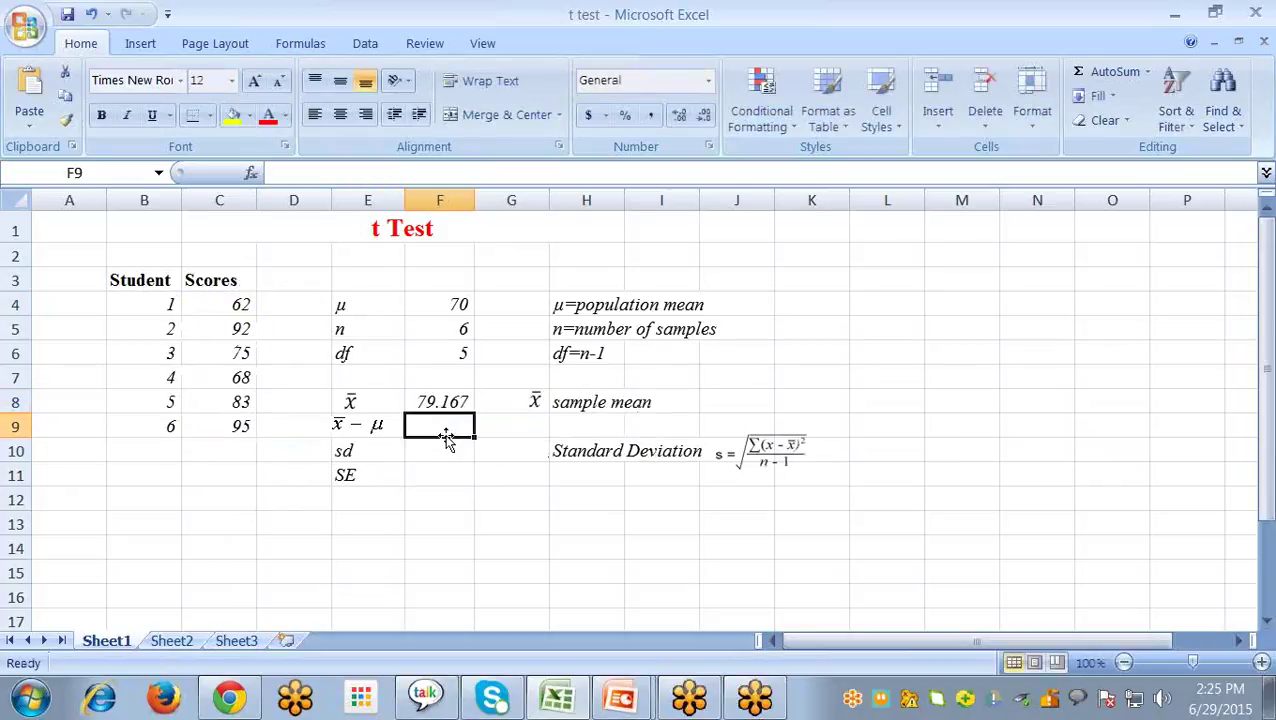
left_click(428, 401)
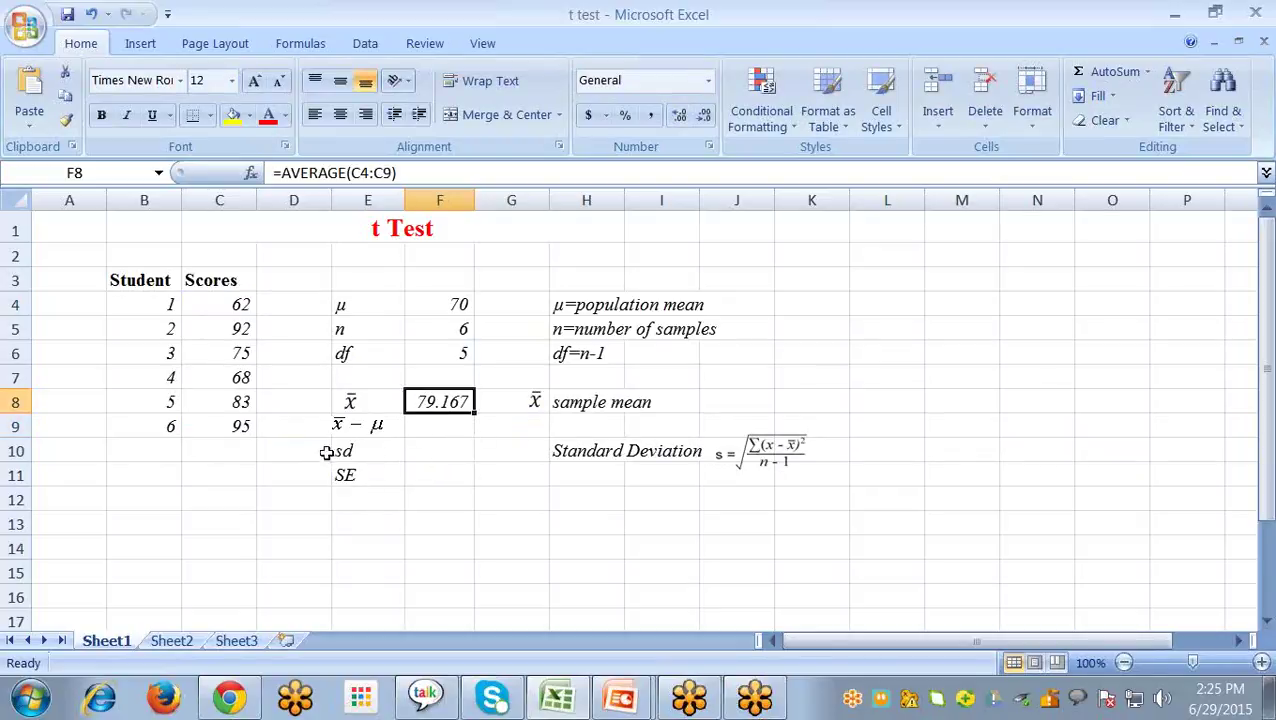
Calculate the difference between the sample mean and the population mean in F9 with =F8-F4
left_click(420, 430)
type("=")
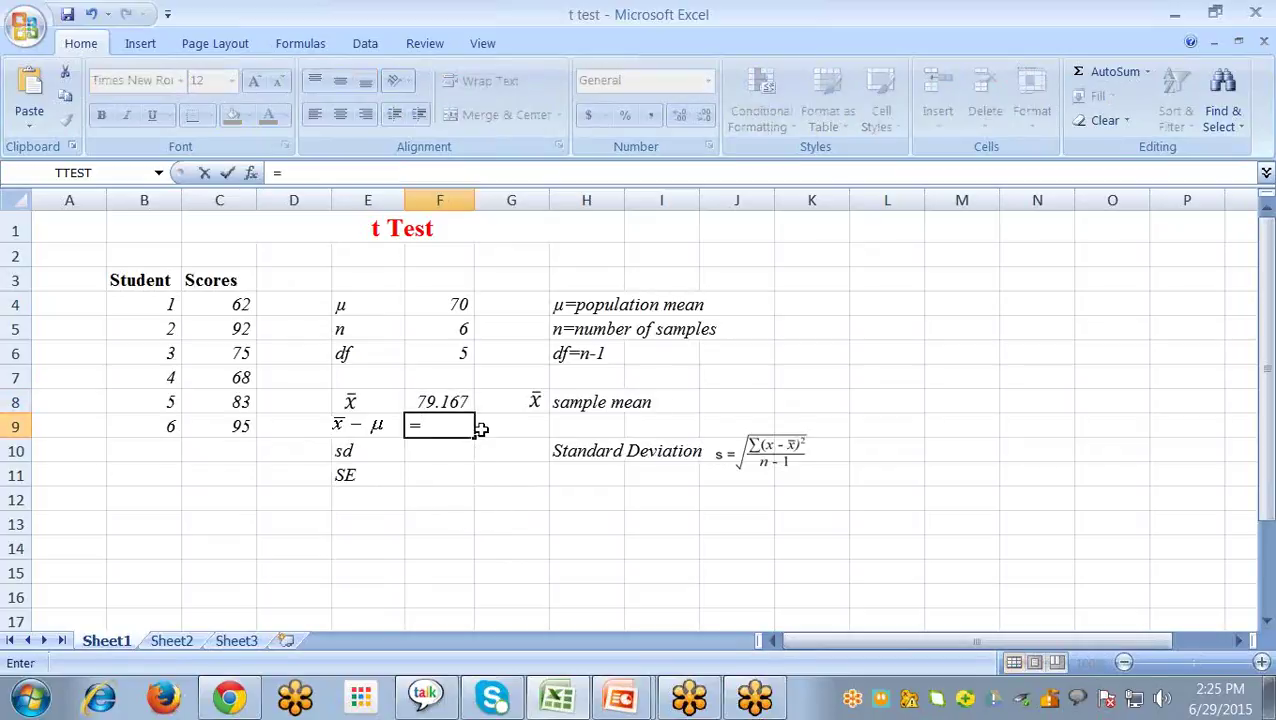
left_click(462, 400)
type("-")
left_click(424, 306)
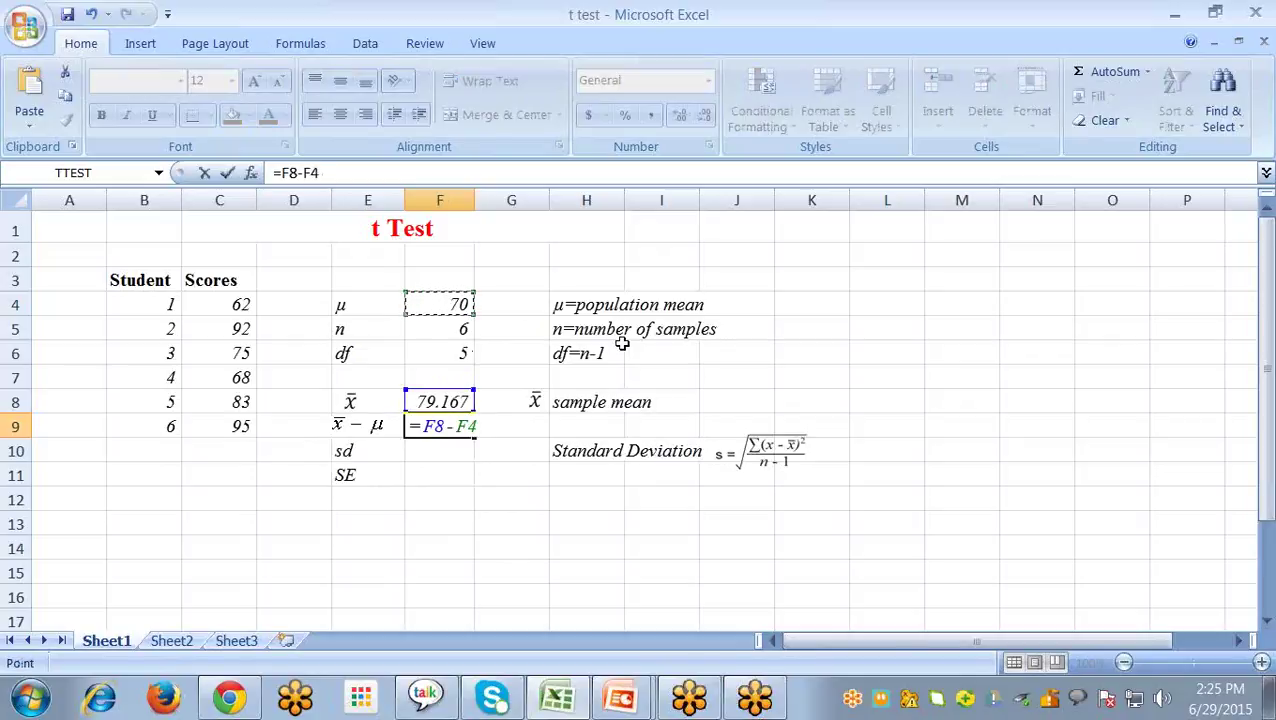
key("Return")
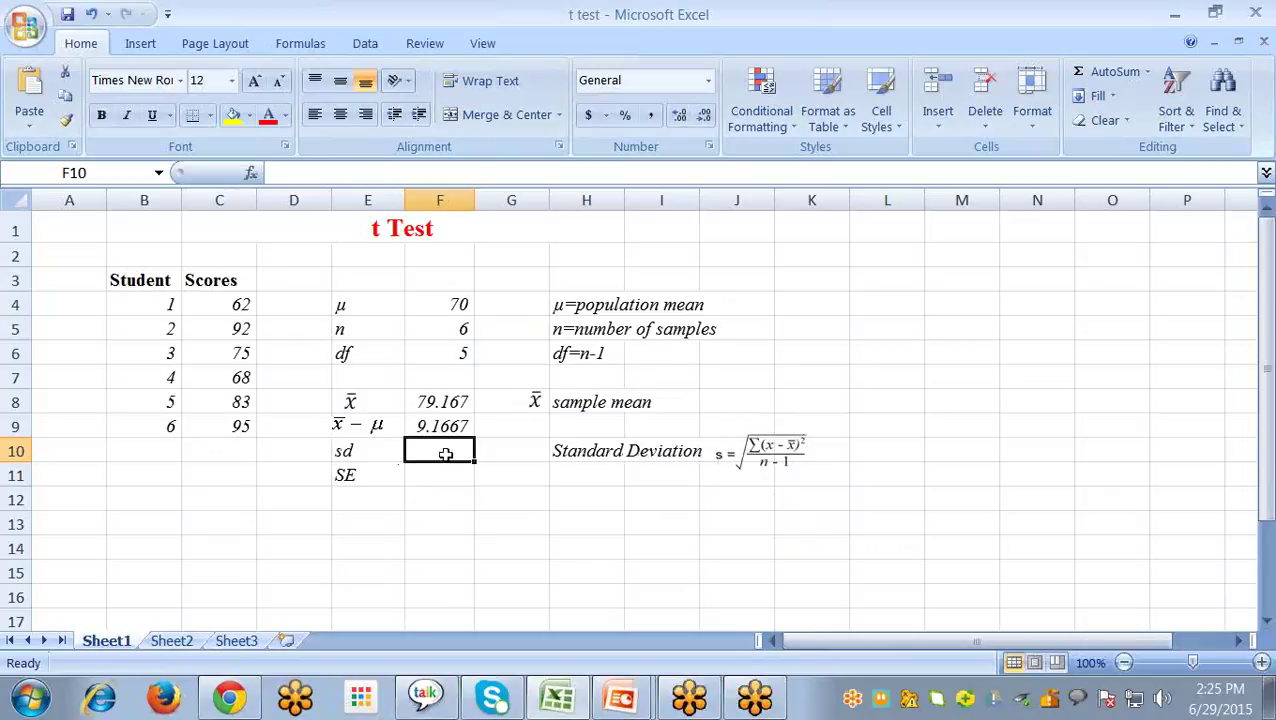
Calculate the standard deviation of the scores in F10 with =STDEV(C4:C9)
type("=st")
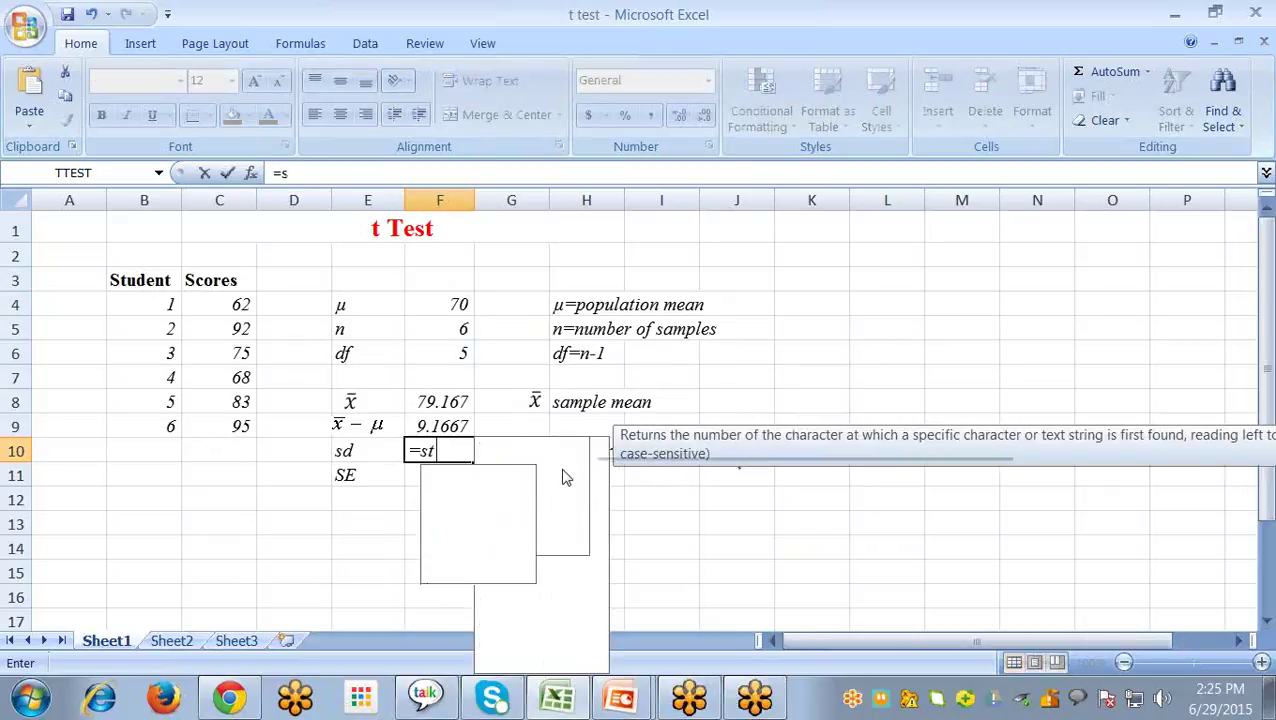
type("d")
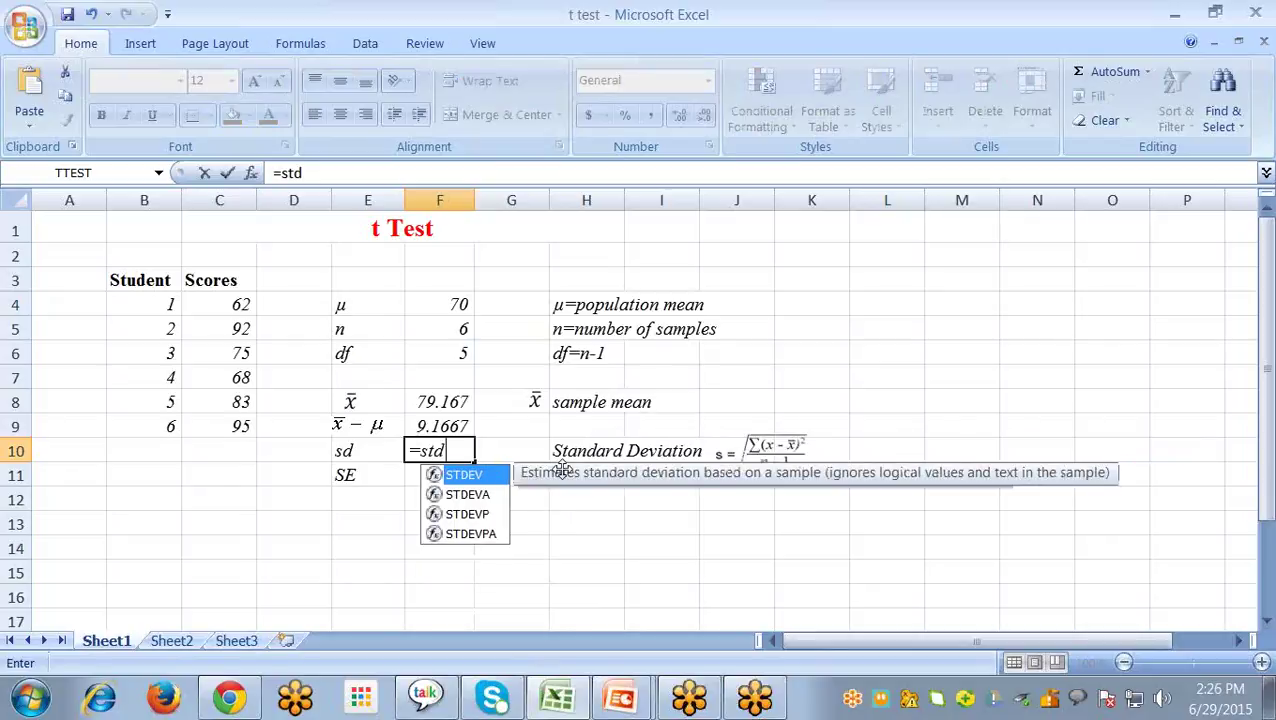
double_click(485, 476)
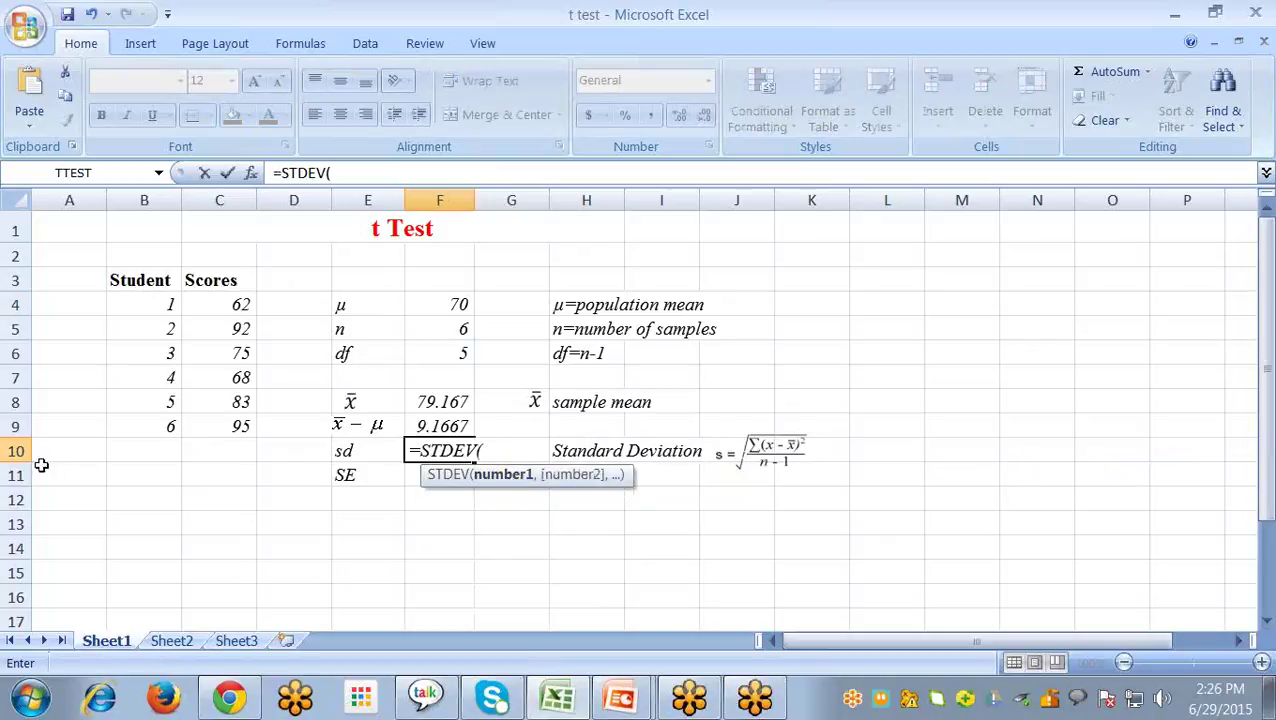
left_click(228, 308)
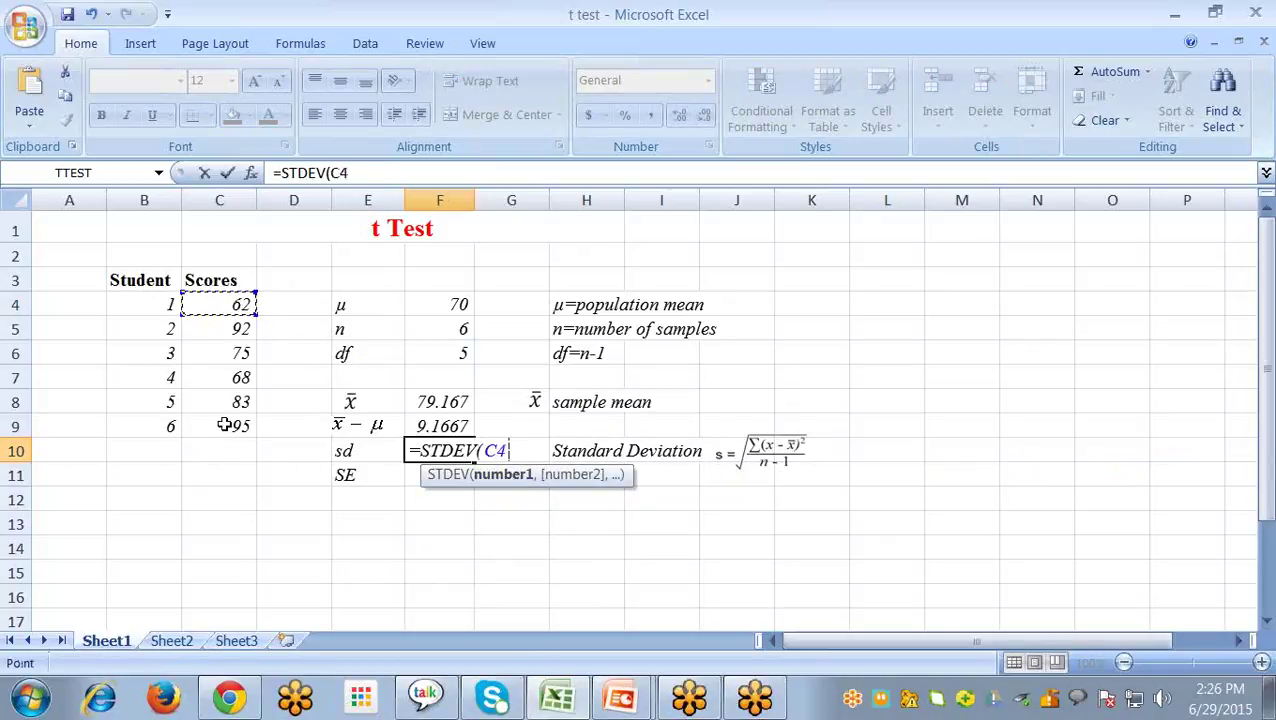
left_click_drag(225, 425, 225, 428)
type(")")
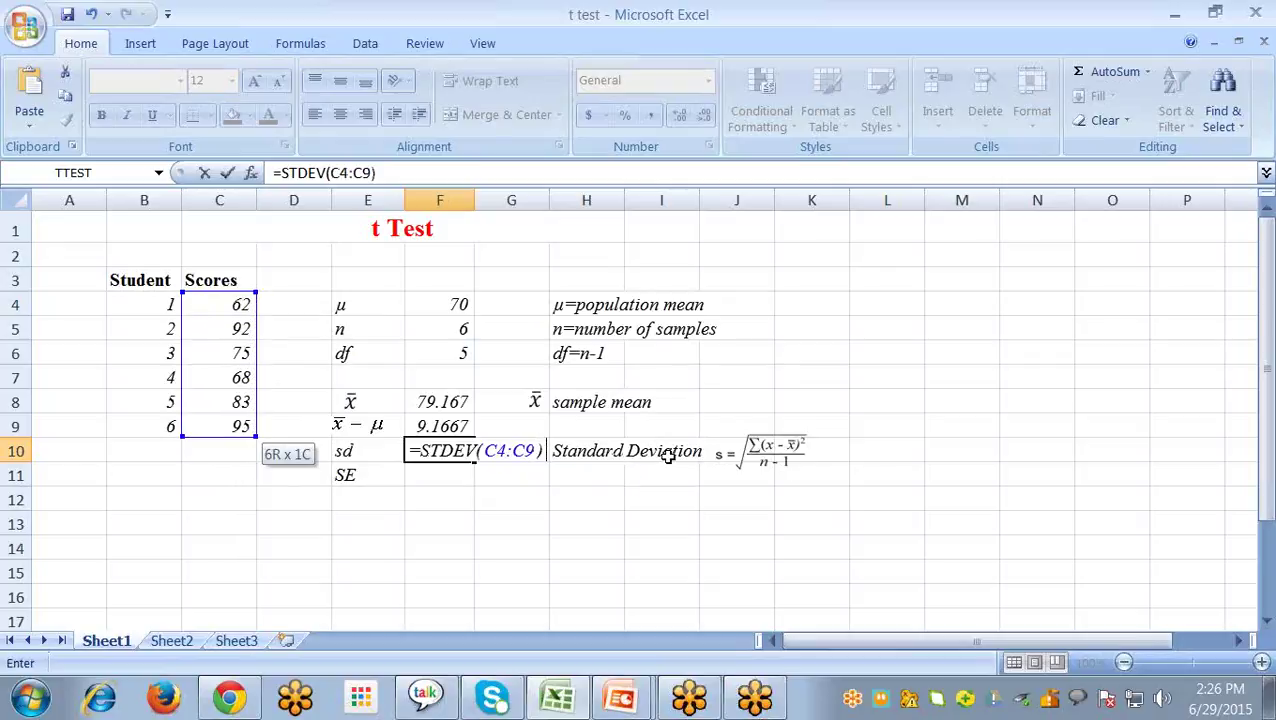
key("Return")
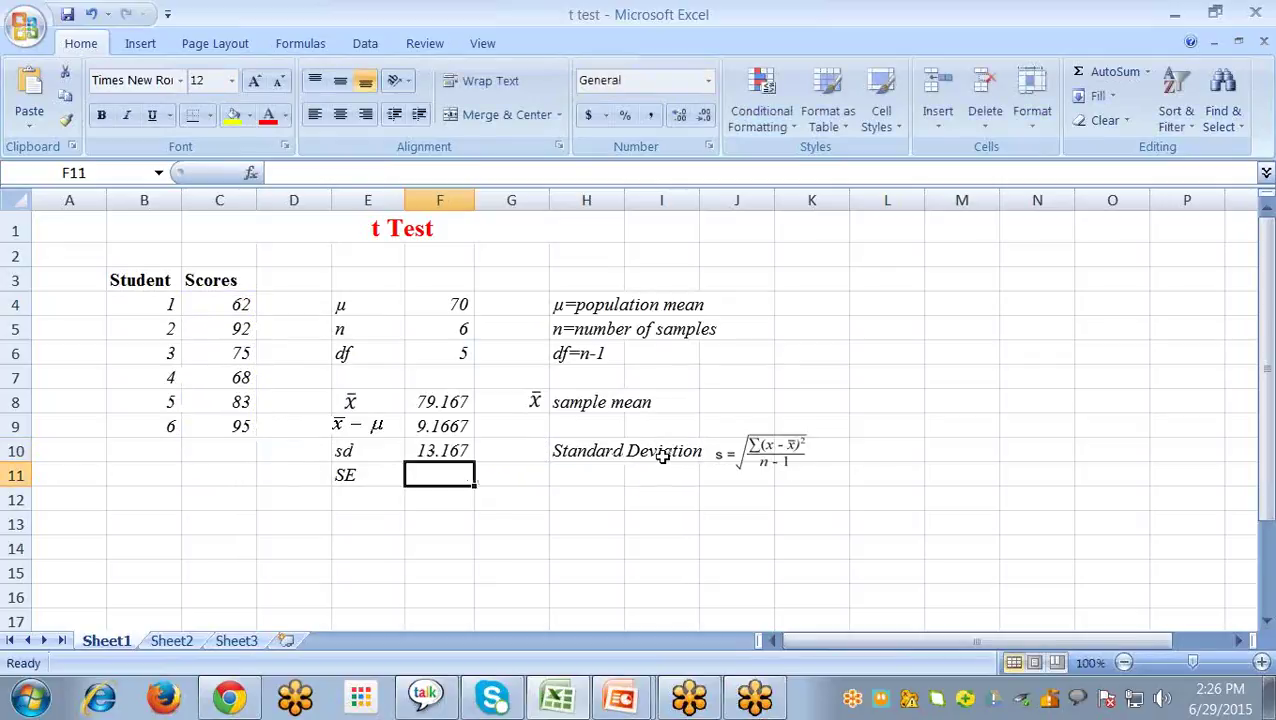
left_click(433, 451)
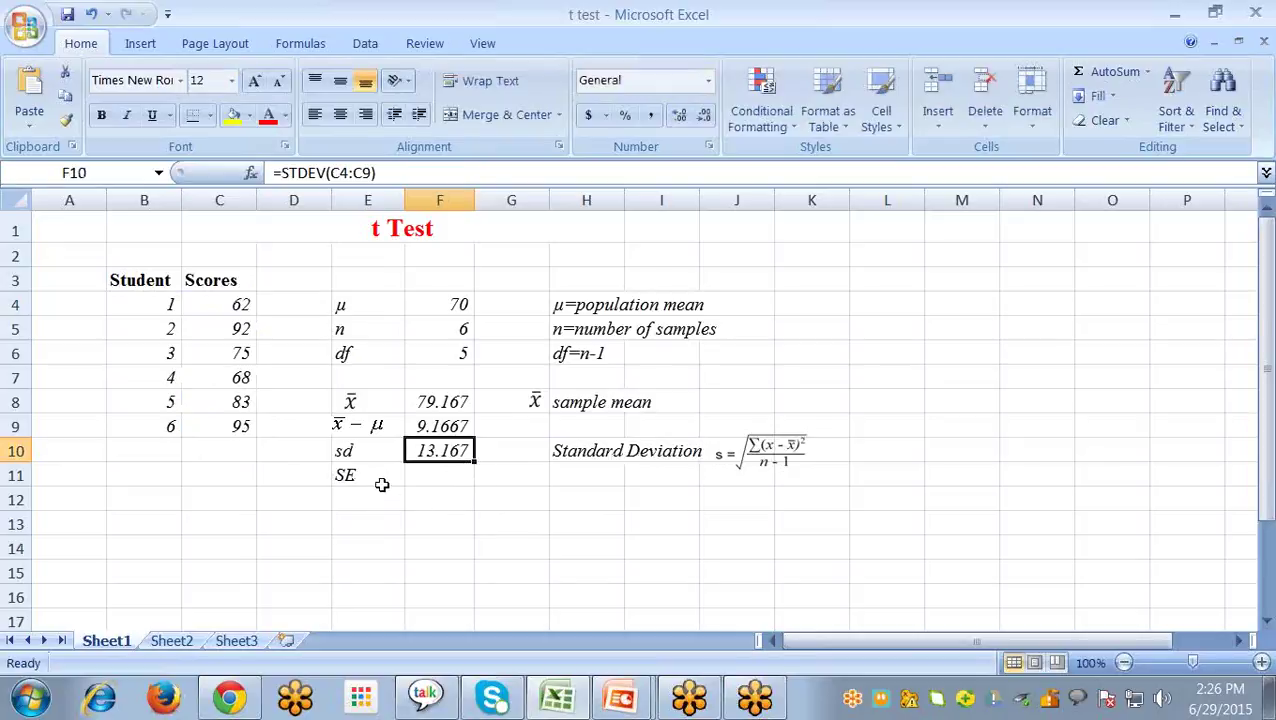
Calculate the standard error in F11 by dividing the standard deviation by the square root of n, using =F10/SQRT(F5)
left_click(420, 481)
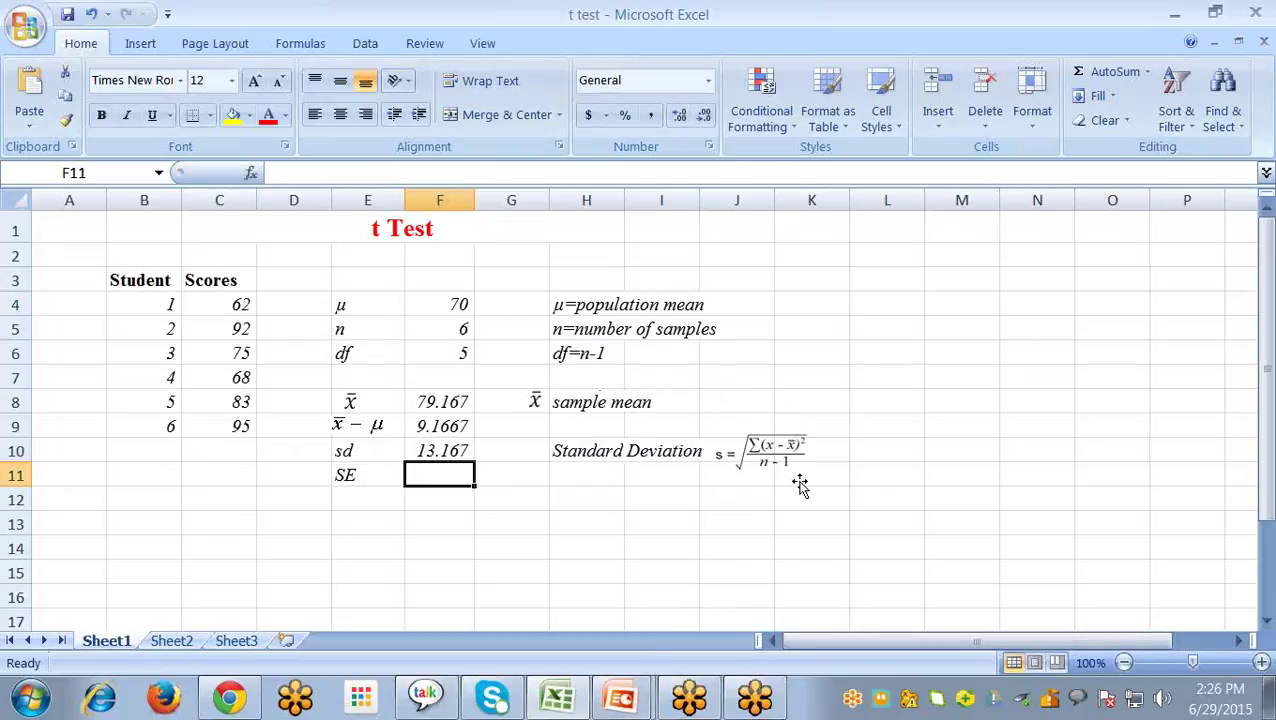
type("=")
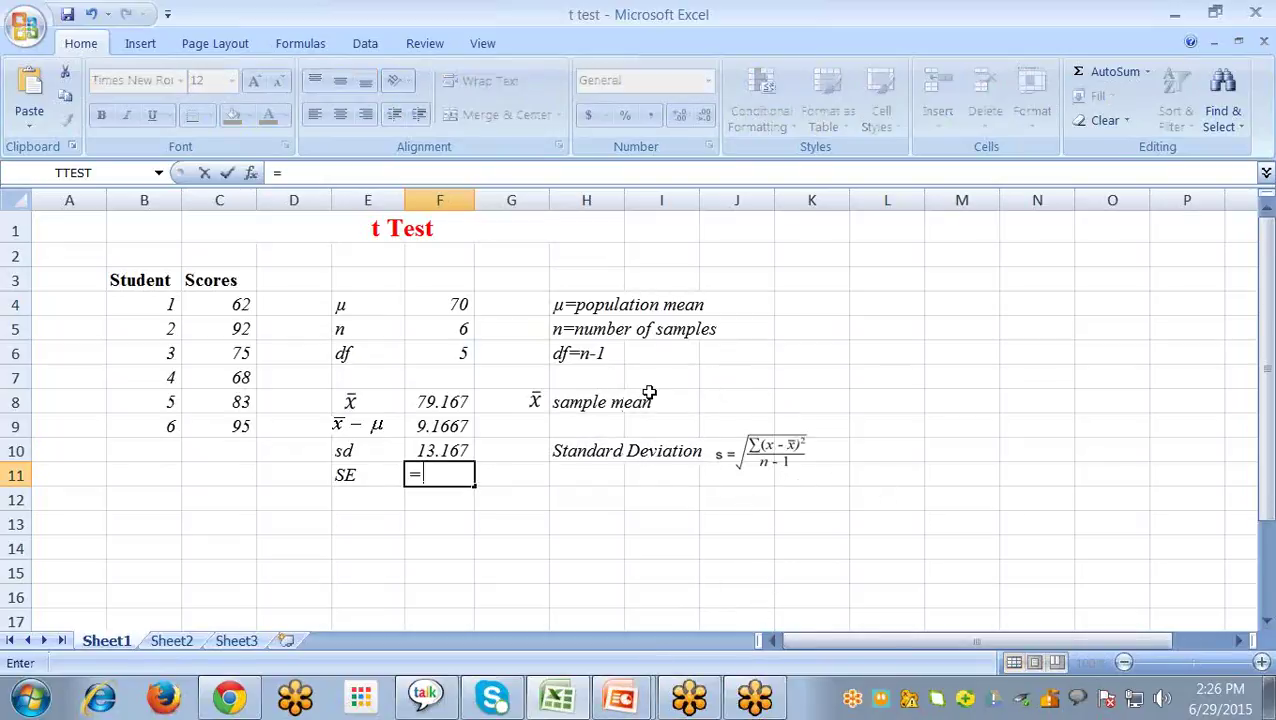
left_click(436, 450)
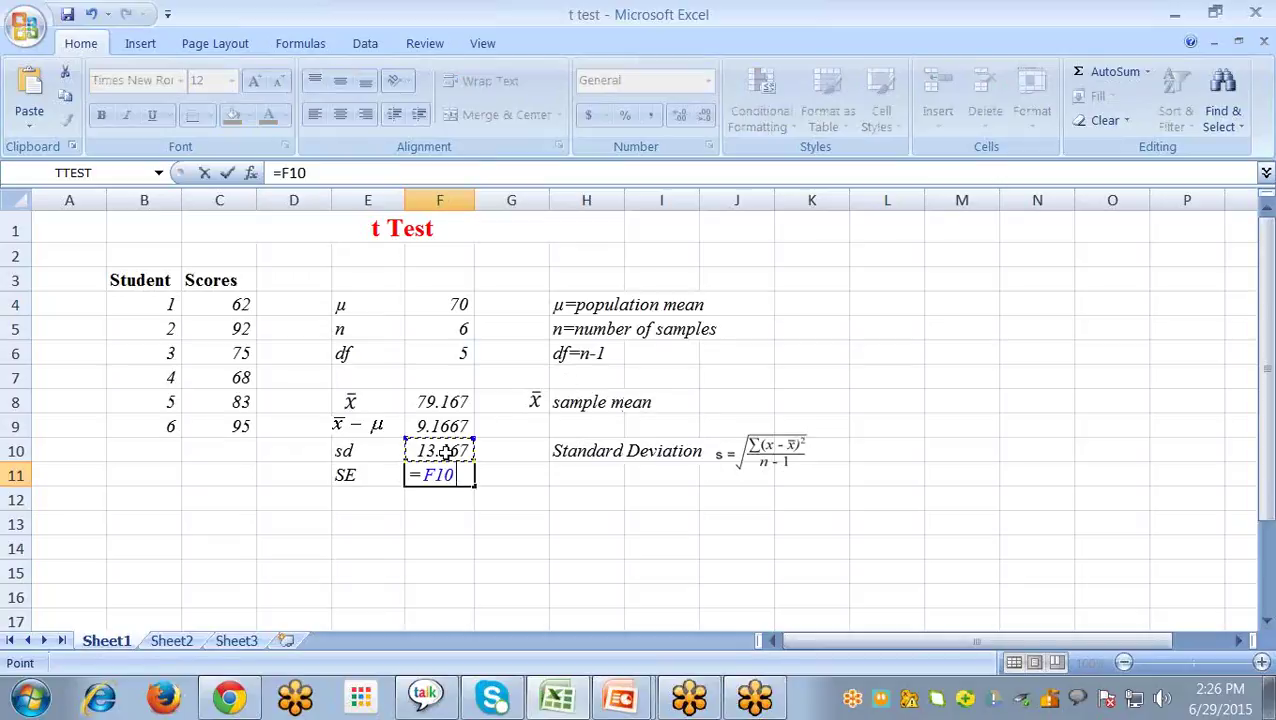
type("/")
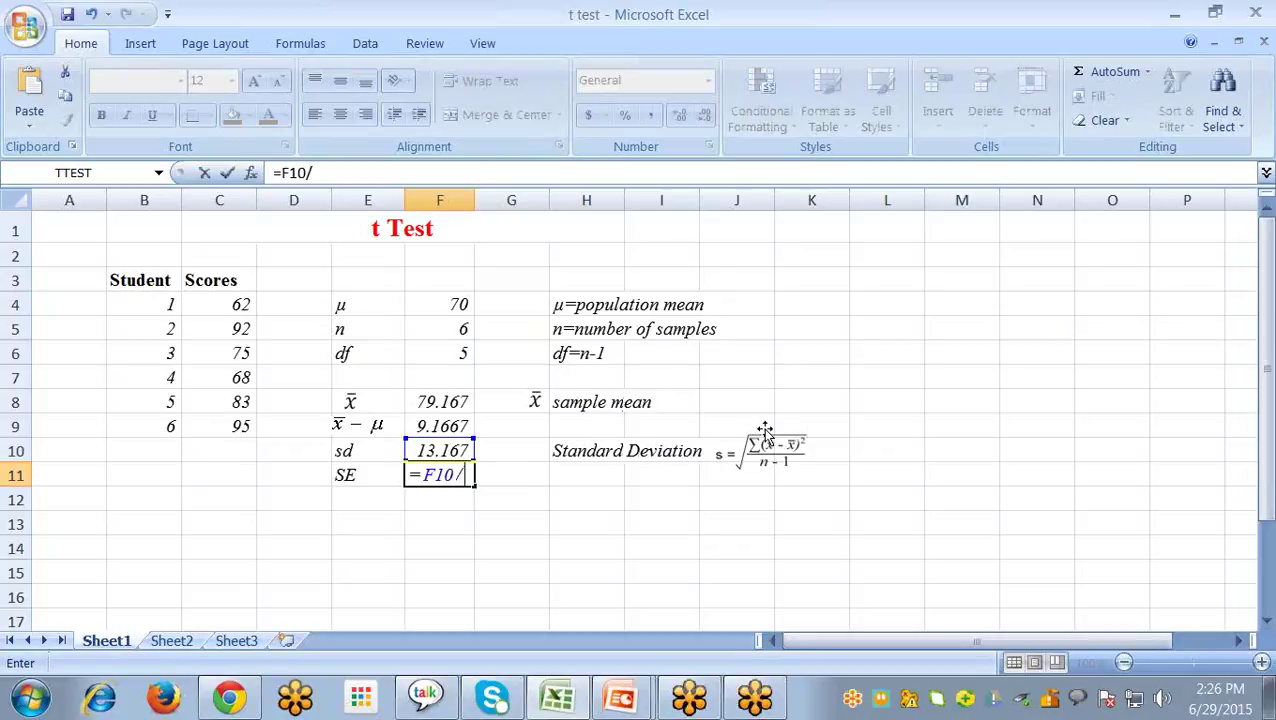
type("sq")
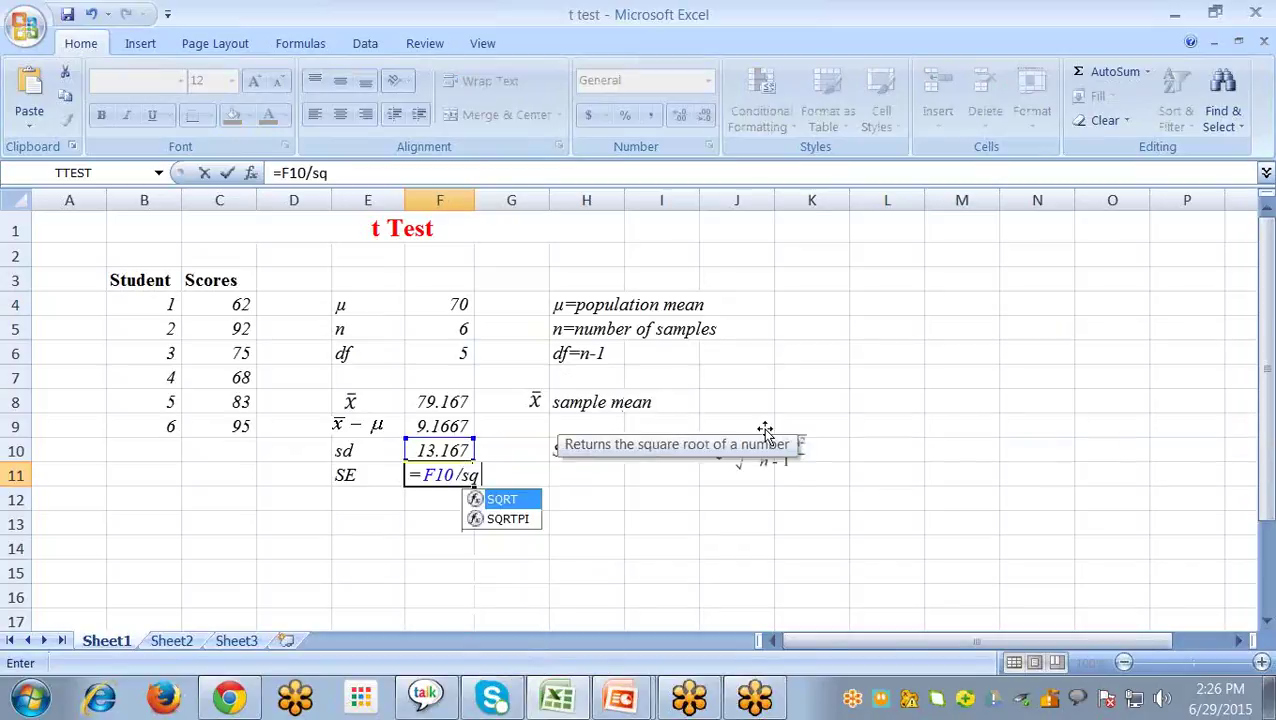
double_click(522, 500)
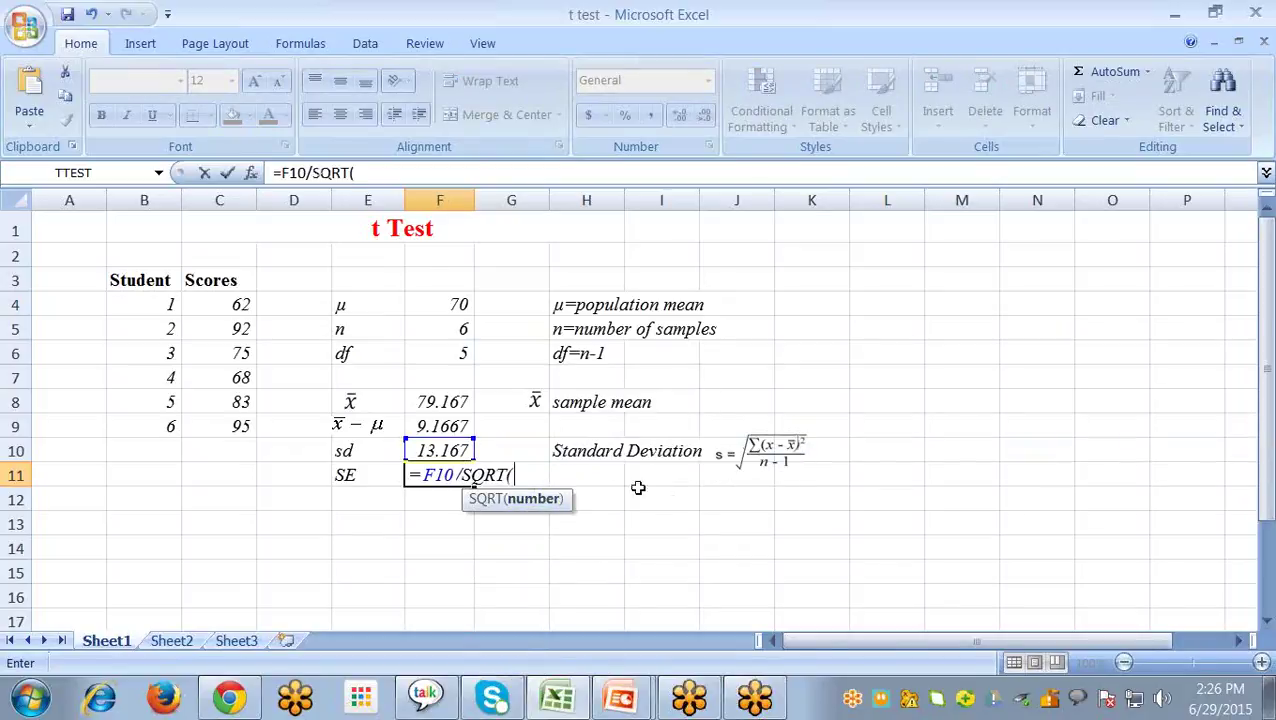
left_click(447, 329)
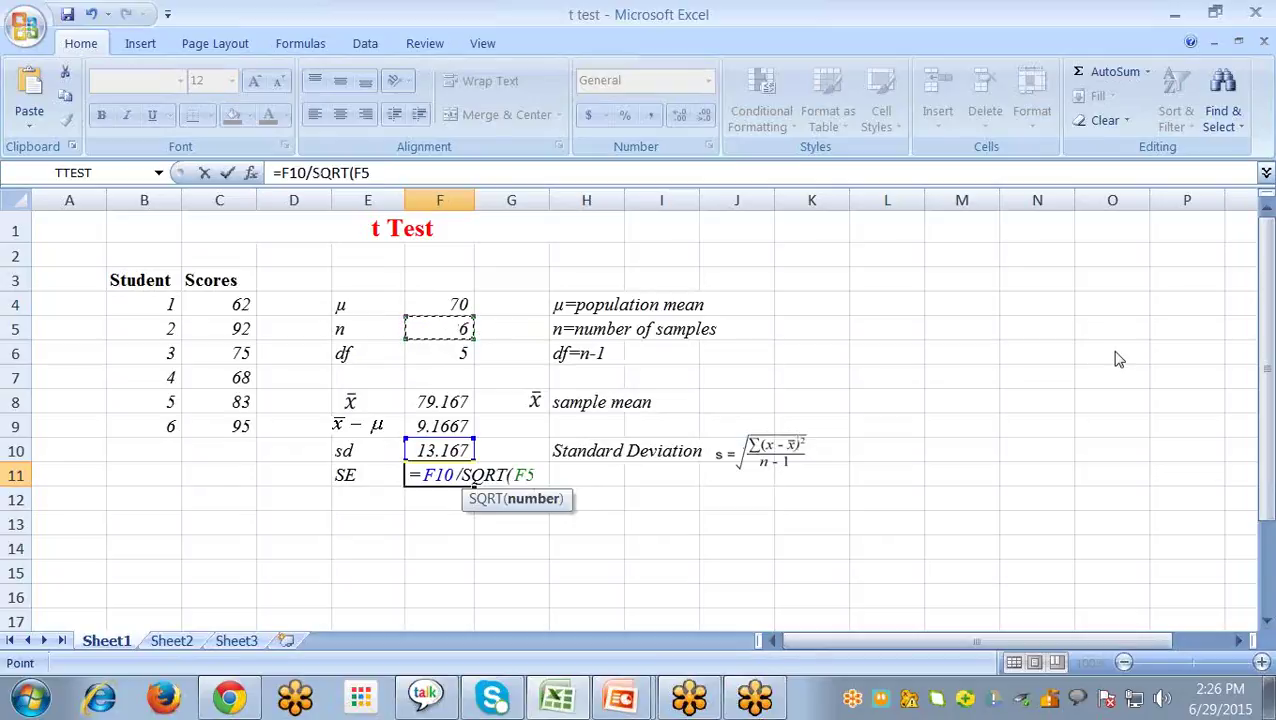
type(")")
key("Return")
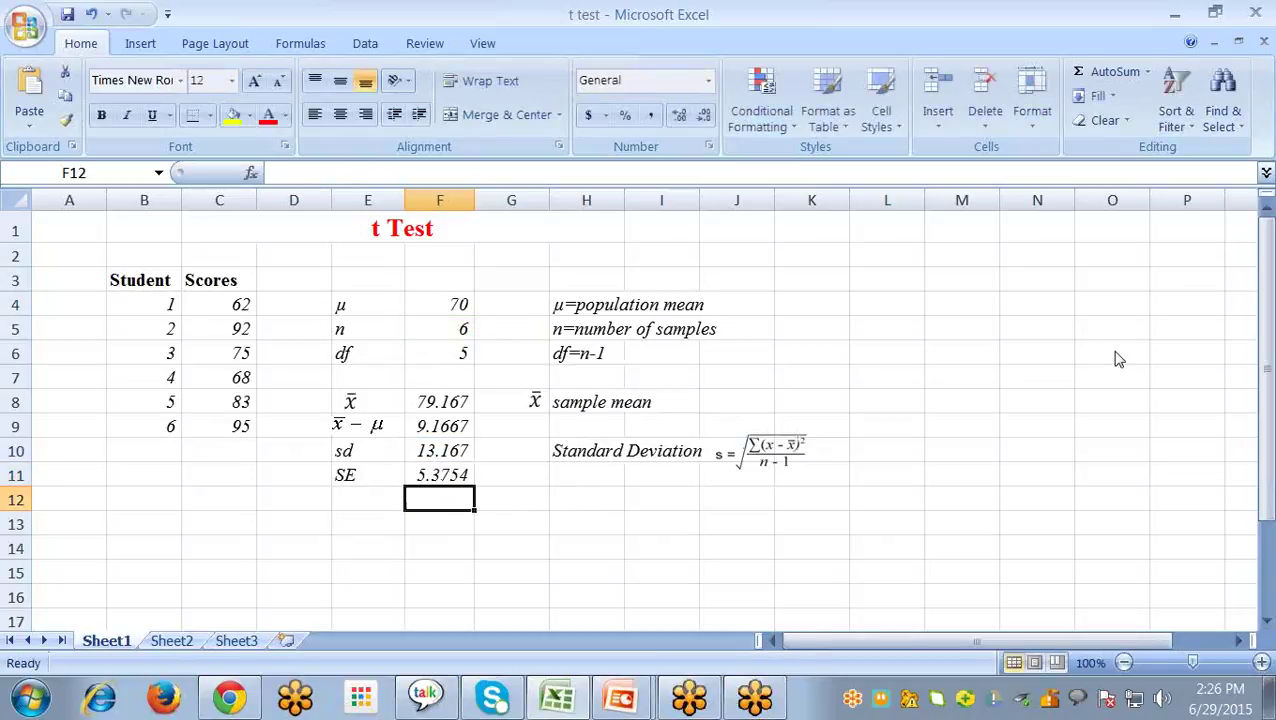
scroll(1100, 364, "down", 1)
left_click(447, 395)
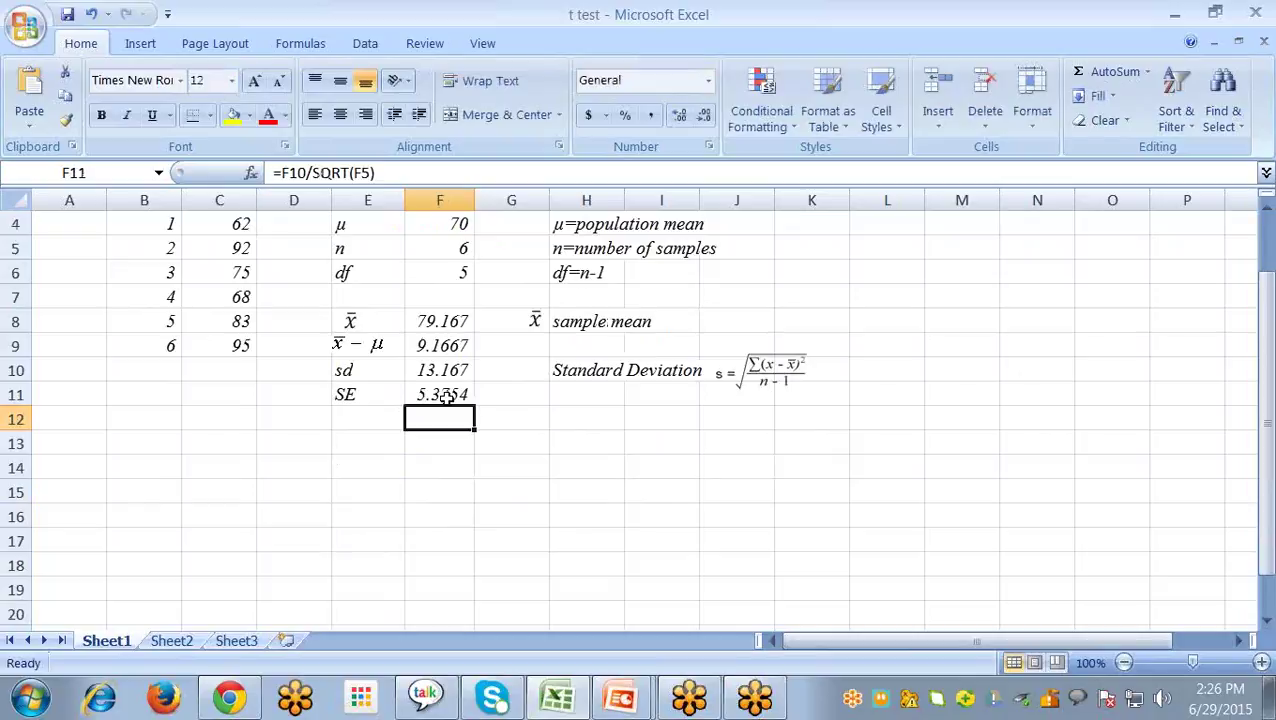
Label E13 as t and calculate the t statistic in F13 with =F9/F11
left_click(386, 448)
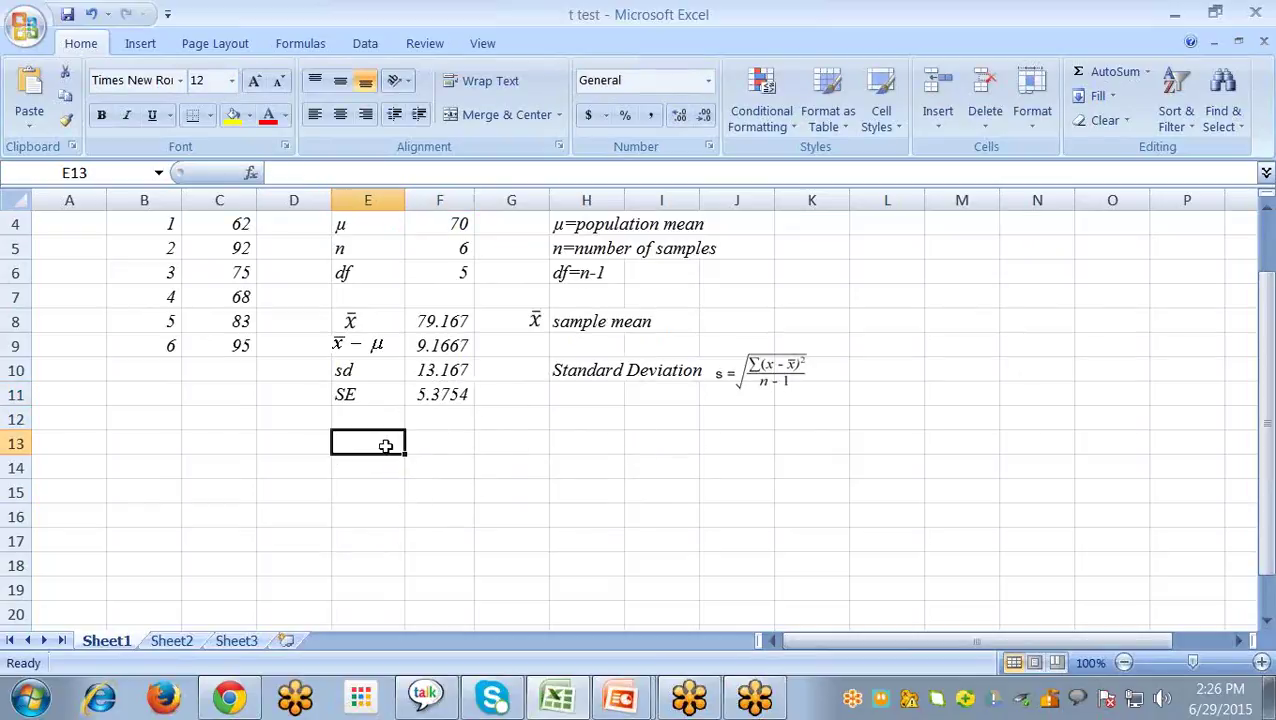
type("t")
left_click(461, 441)
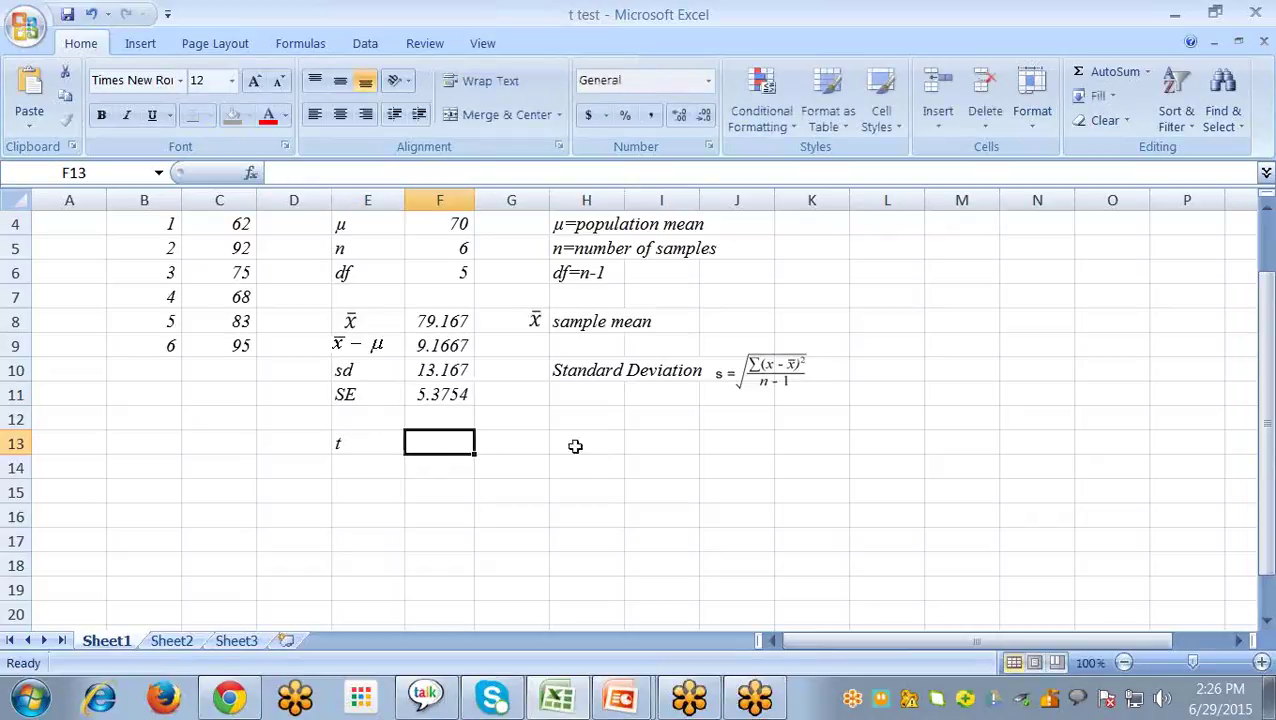
scroll(635, 431, "up", 1)
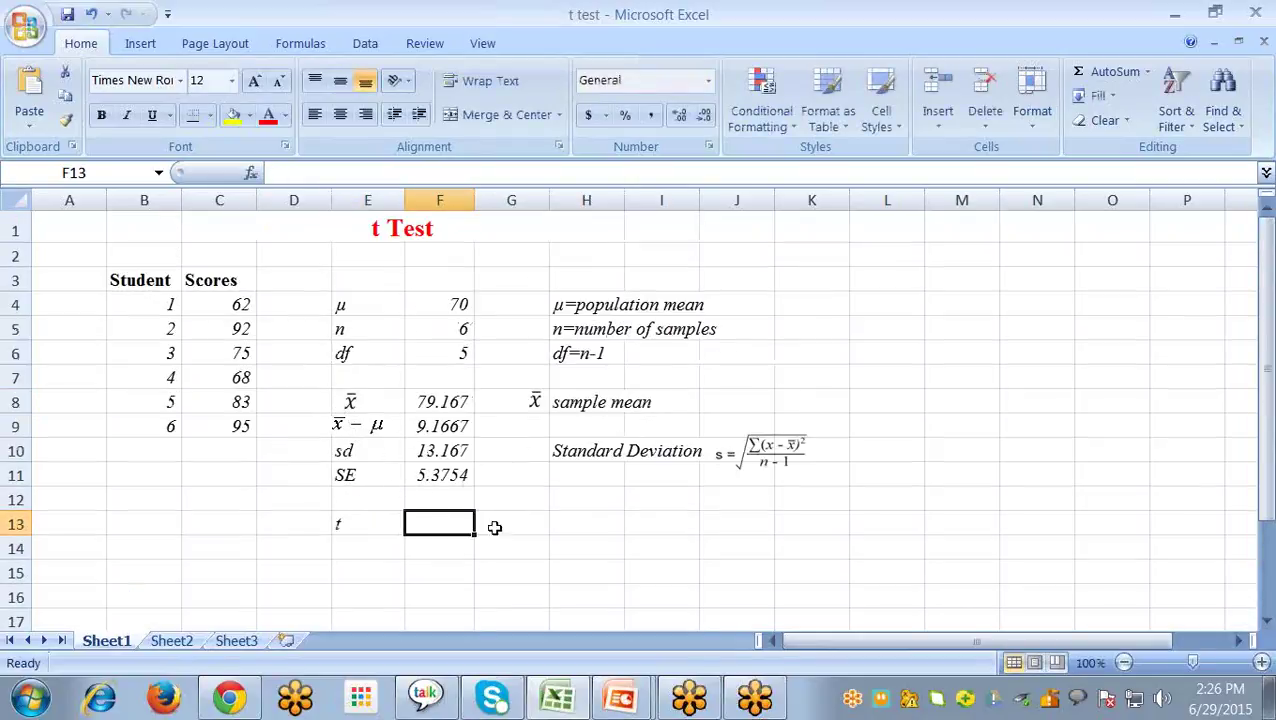
type("=")
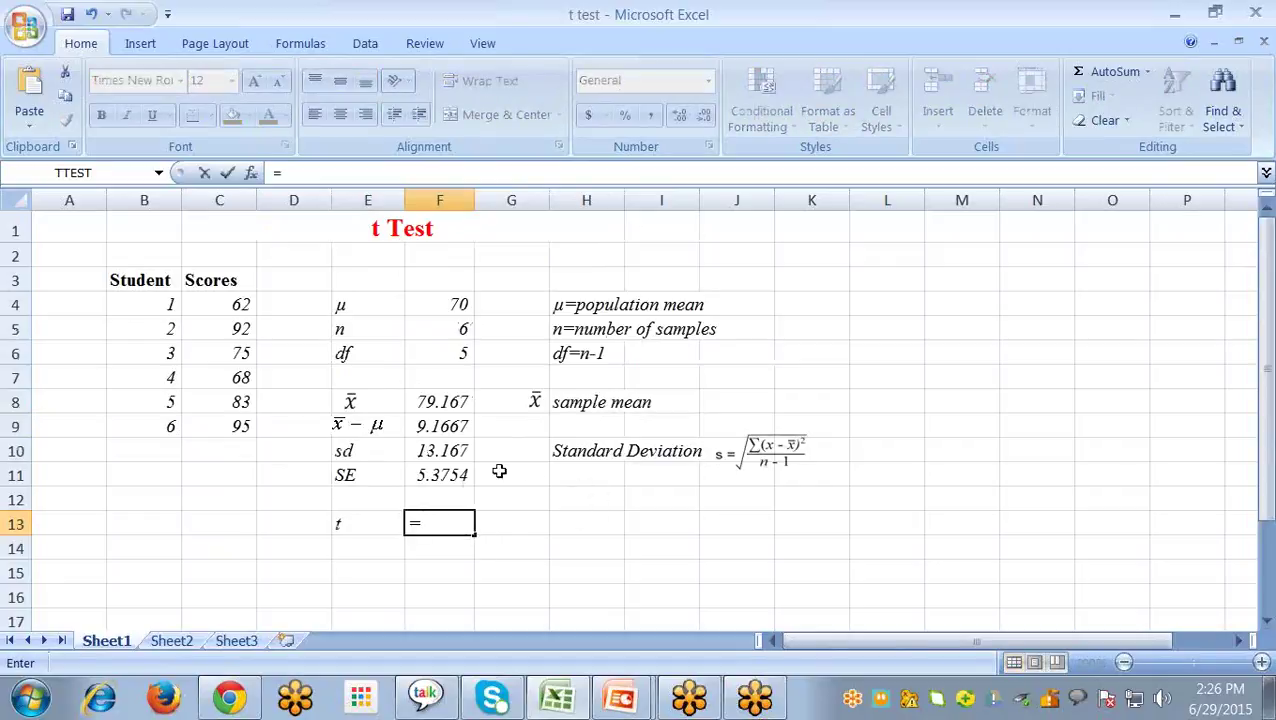
left_click(448, 425)
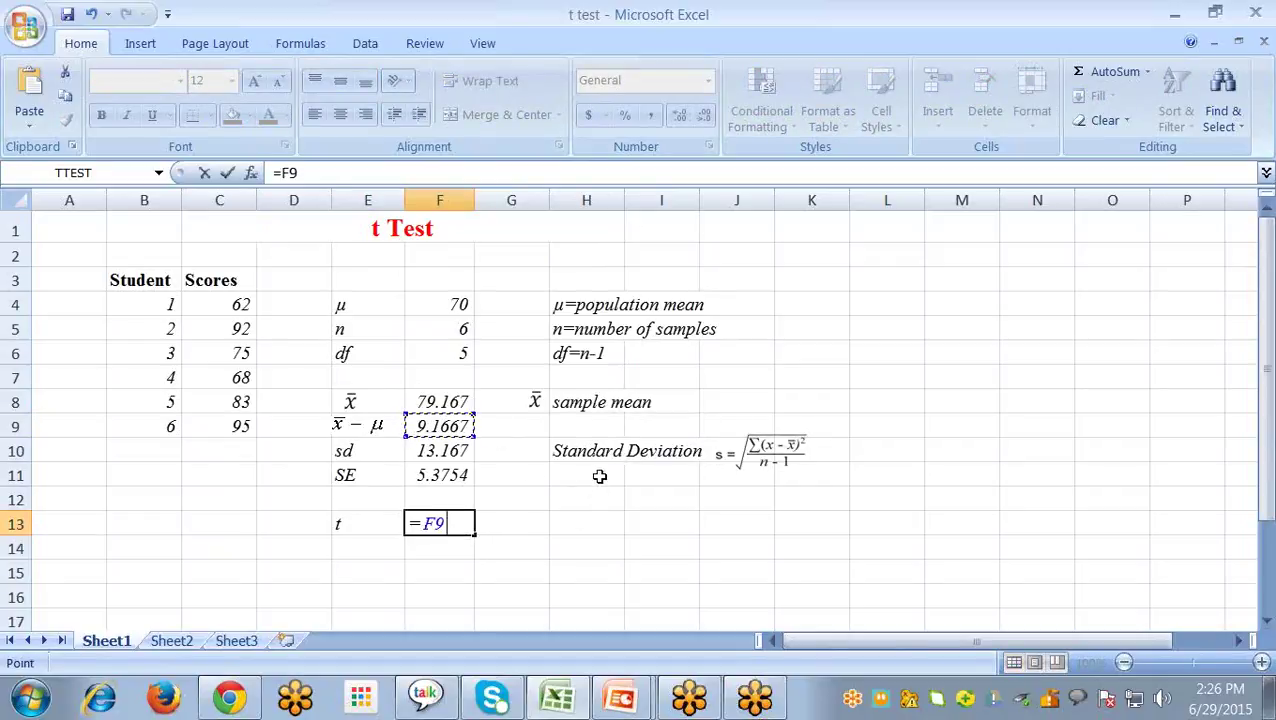
type("/")
left_click(428, 474)
key("Return")
left_click(433, 523)
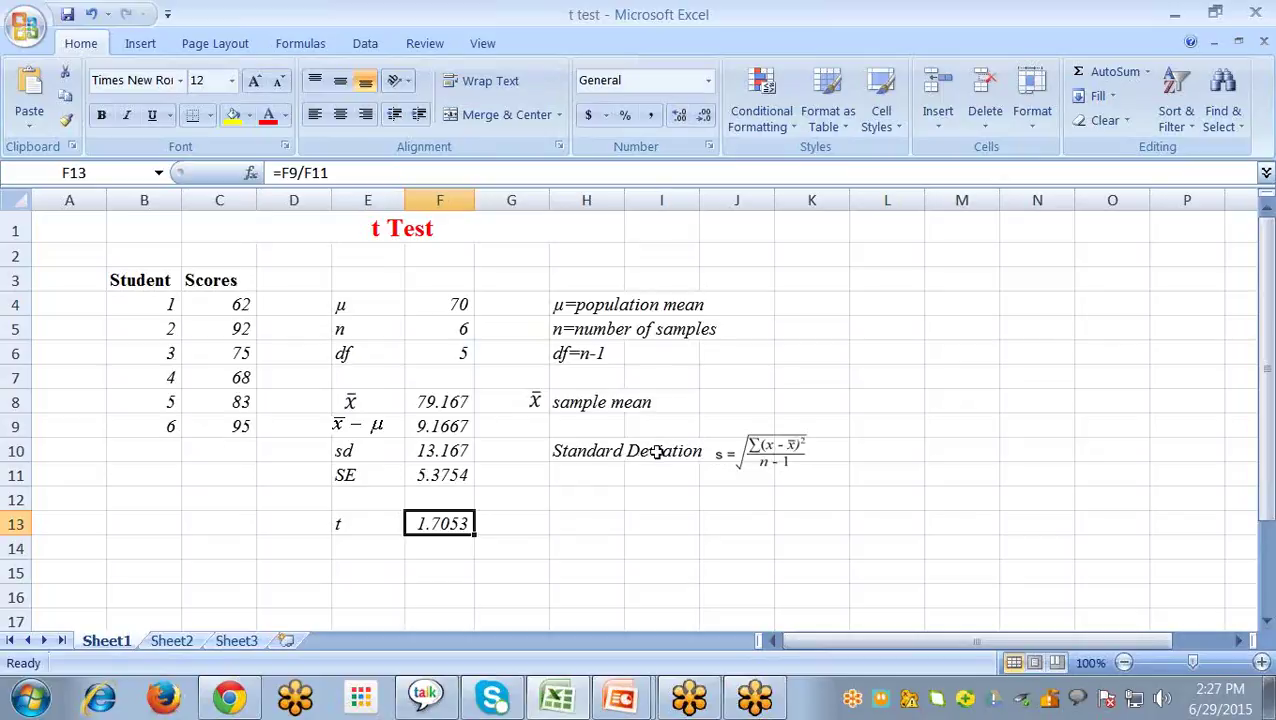
Switch to the PowerPoint slide show and advance from the One Sample t-Test slide to the Questions & Answers slide
key("alt+Tab")
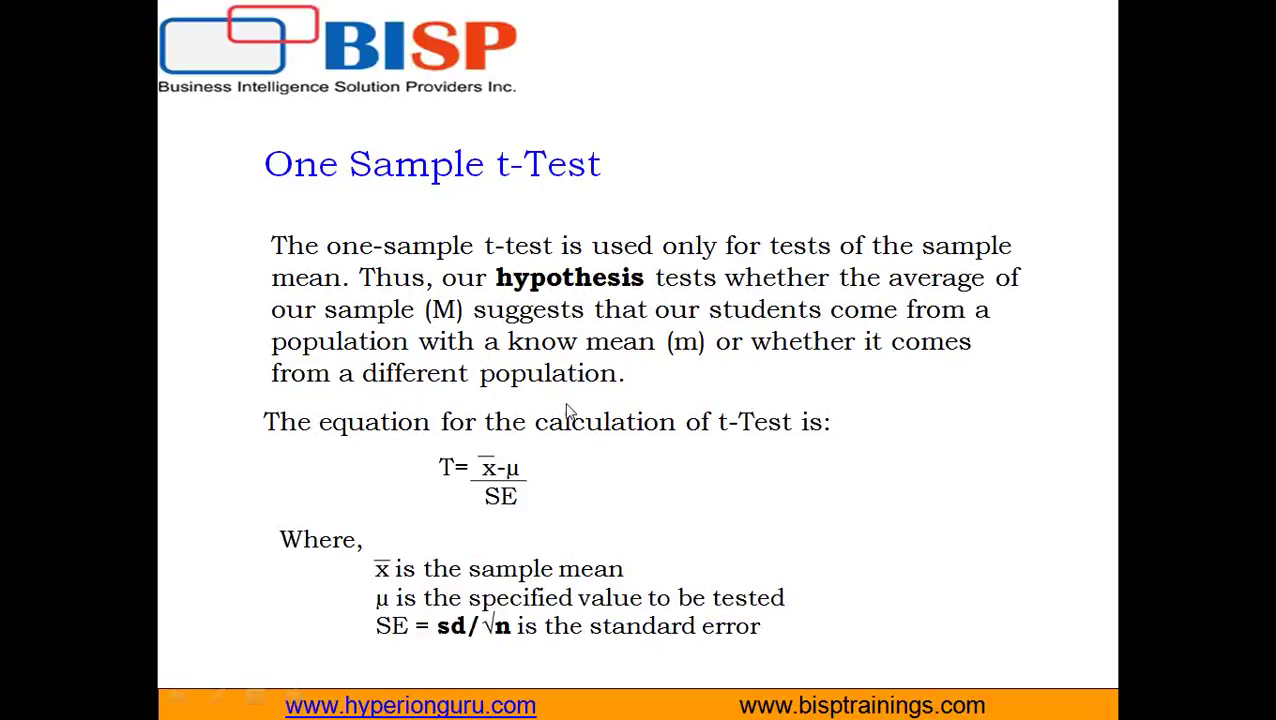
left_click(575, 404)
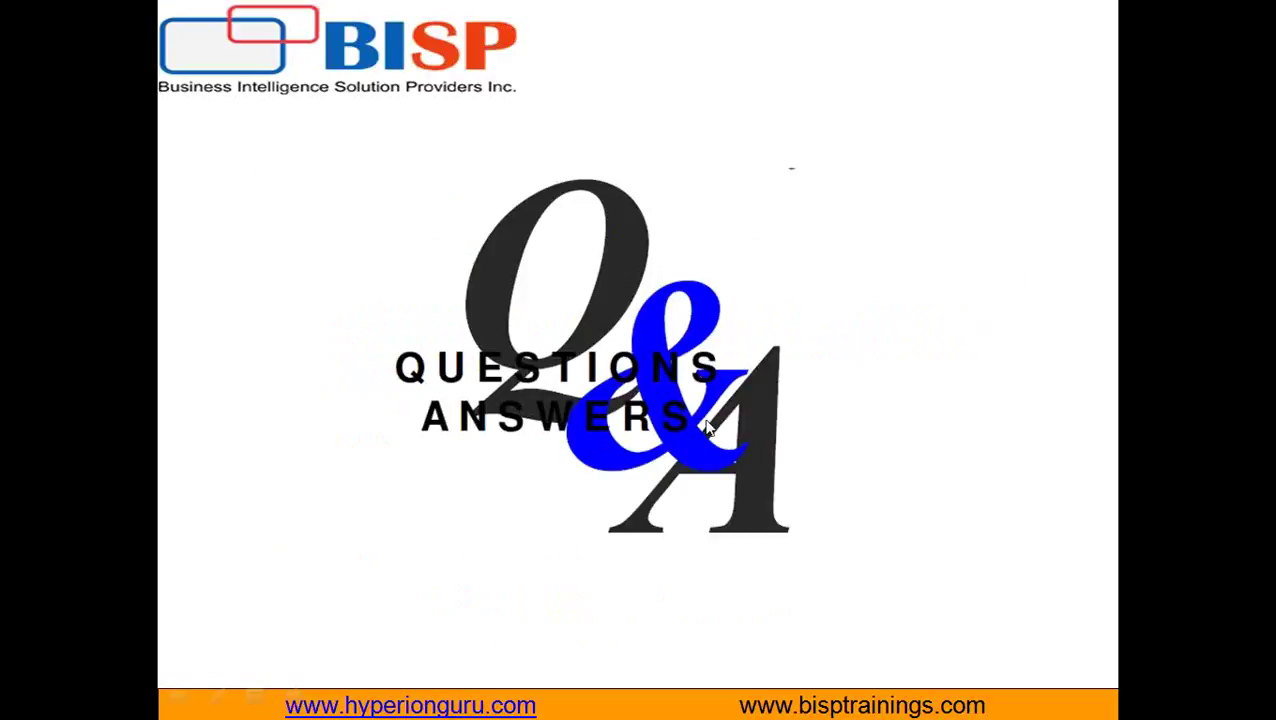